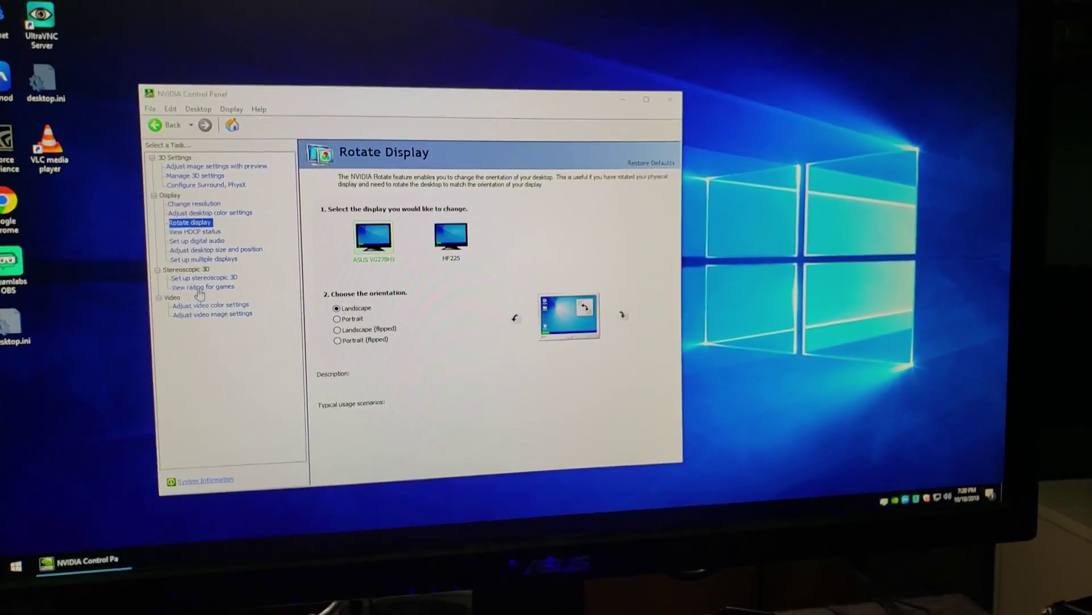
Step: Open Change resolution and check the ASUS VG278HV refresh rates (60Hz, 59Hz, 50Hz), keeping 60Hz
left_click(194, 203)
left_click(524, 309)
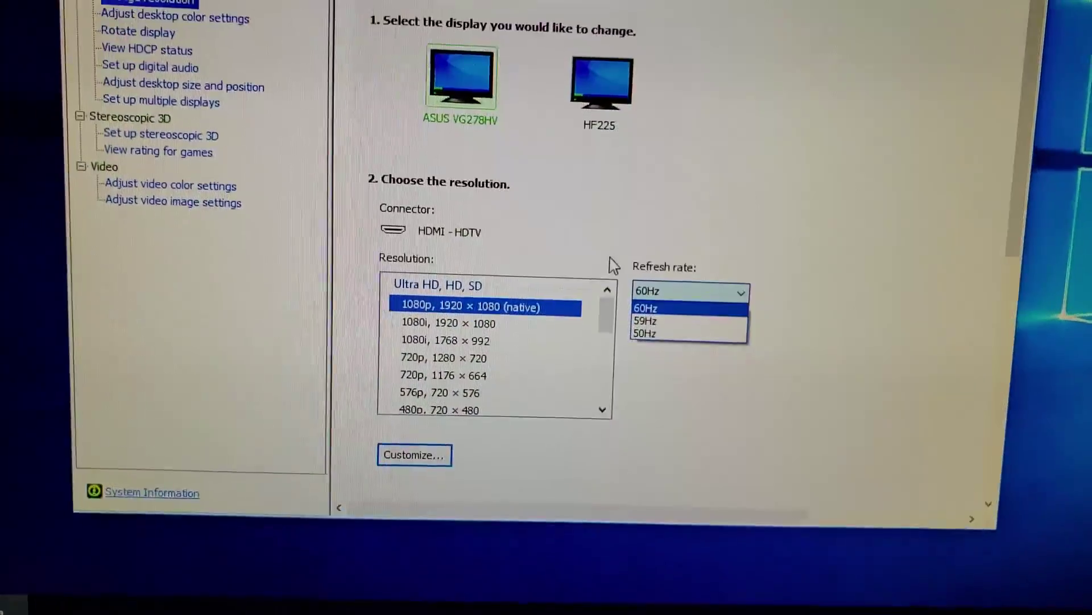
left_click(465, 437)
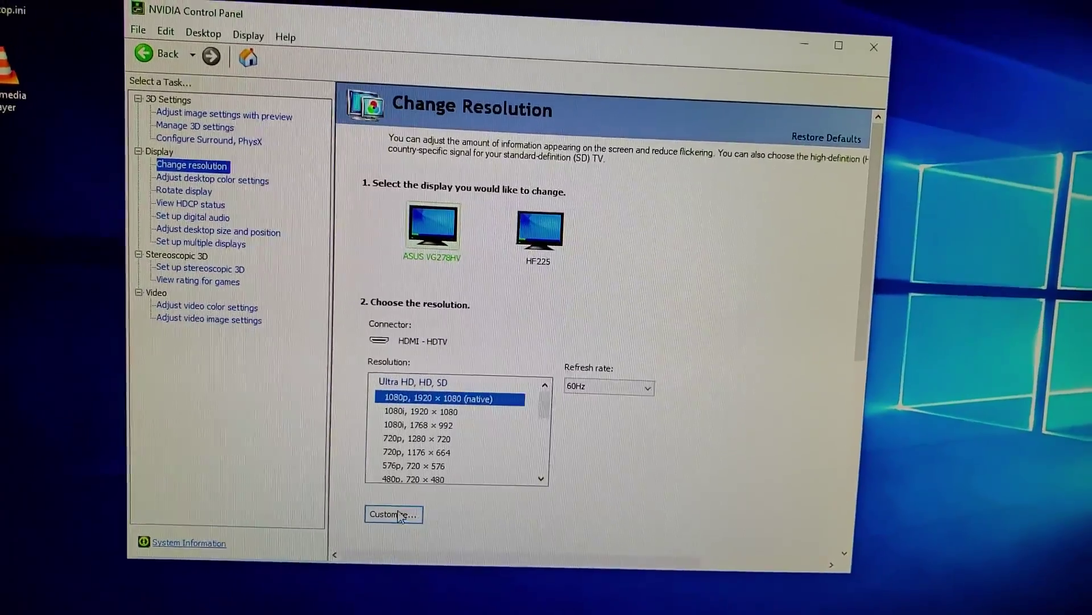
Step: Start a new custom resolution from Customize, prefilled with 1920×1080 at 60 Hz progressive
left_click(387, 510)
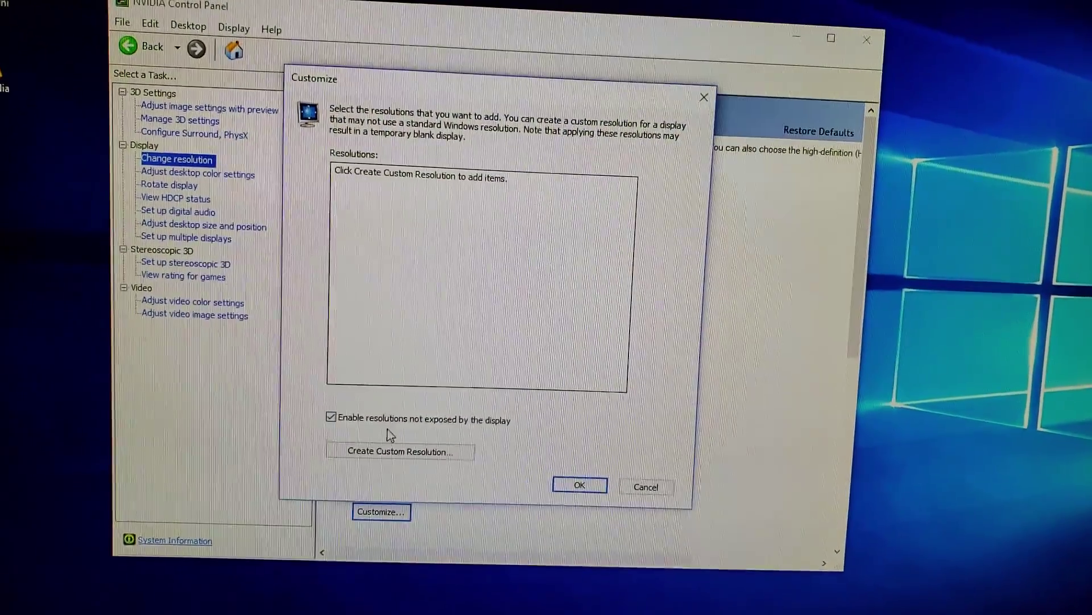
left_click(396, 449)
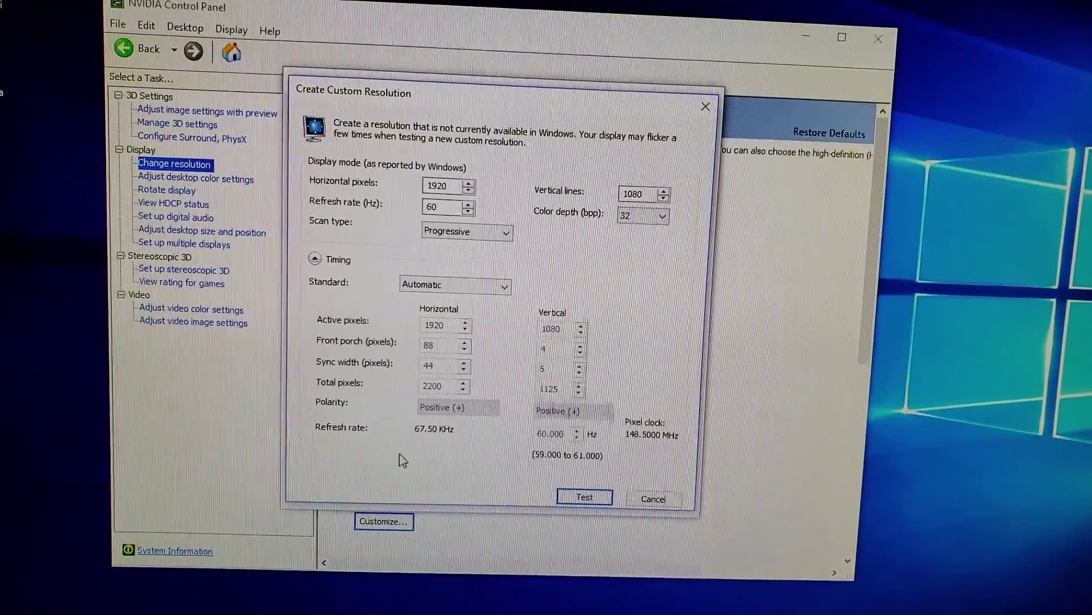